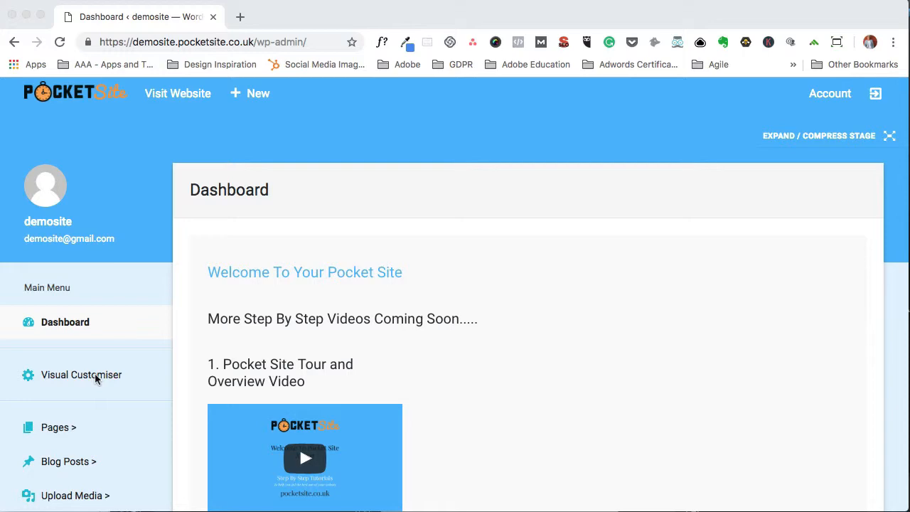
Open the Visual Customiser and look through the homepage preview down to the footer and back
{"action": "left_click", "coordinate": [95, 377]}
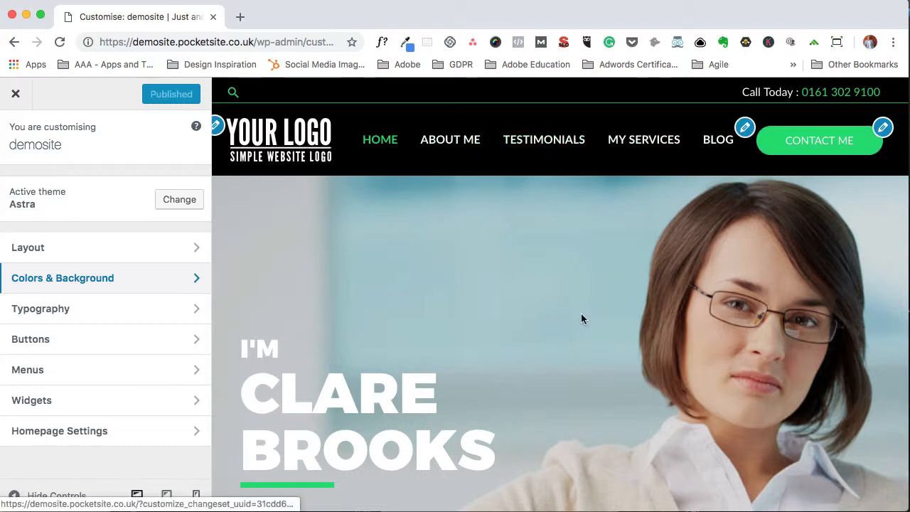
{"action": "scroll", "coordinate": [565, 319], "scroll_direction": "down", "scroll_amount": 20}
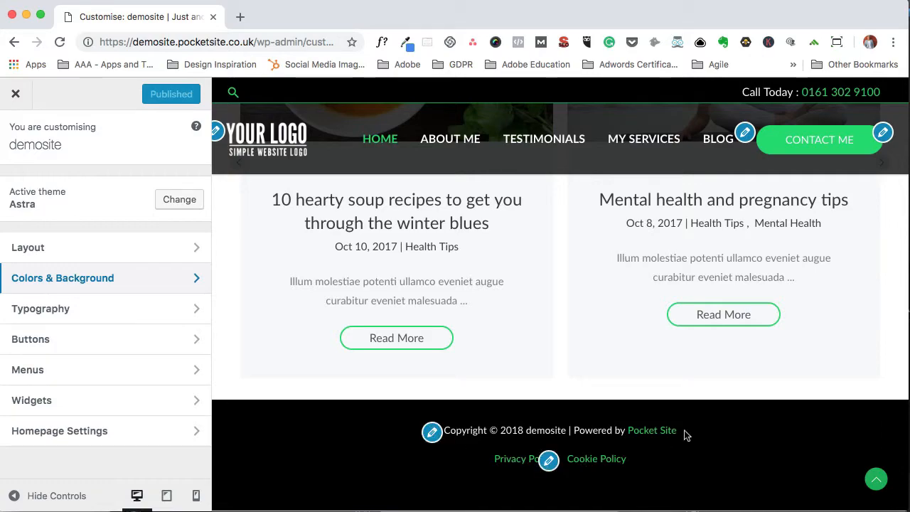
{"action": "scroll", "coordinate": [684, 432], "scroll_direction": "up", "scroll_amount": 15}
{"action": "scroll", "coordinate": [685, 432], "scroll_direction": "up", "scroll_amount": 5}
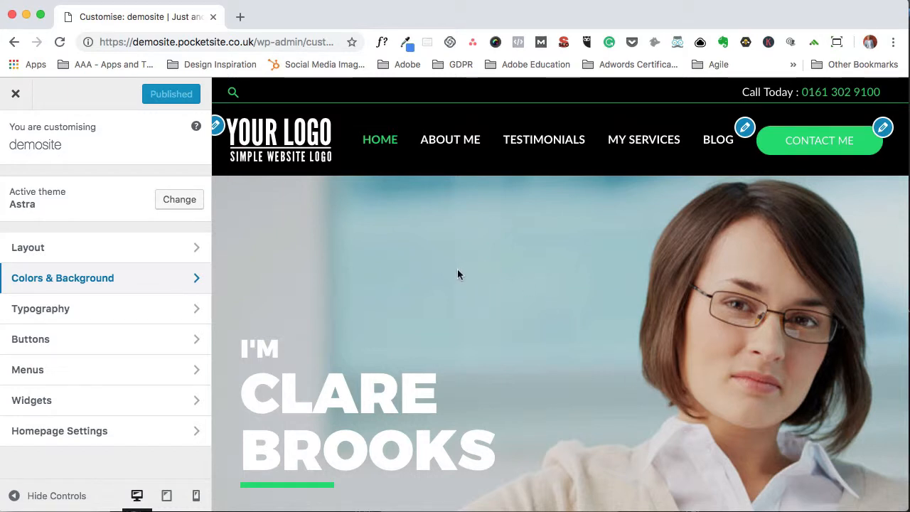
View the logo's Site Identity settings and return to the main list of customiser options
{"action": "left_click", "coordinate": [216, 126]}
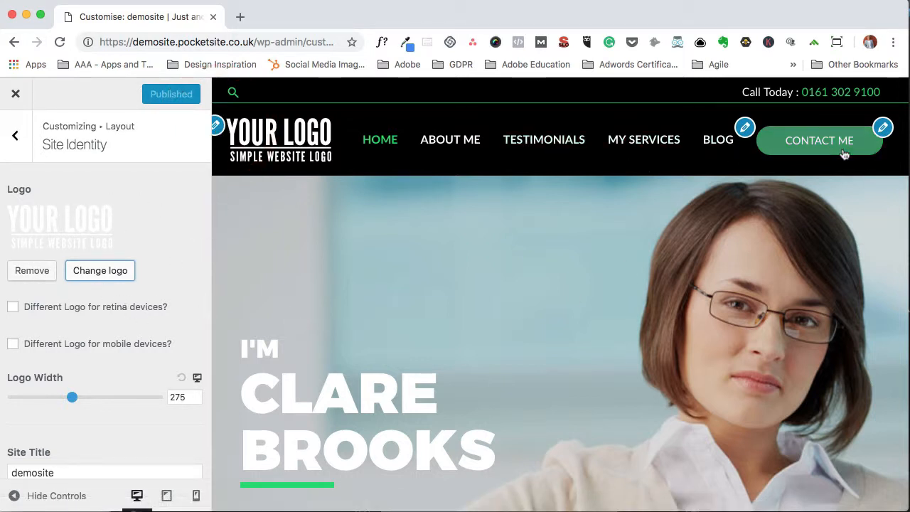
{"action": "left_click", "coordinate": [24, 155]}
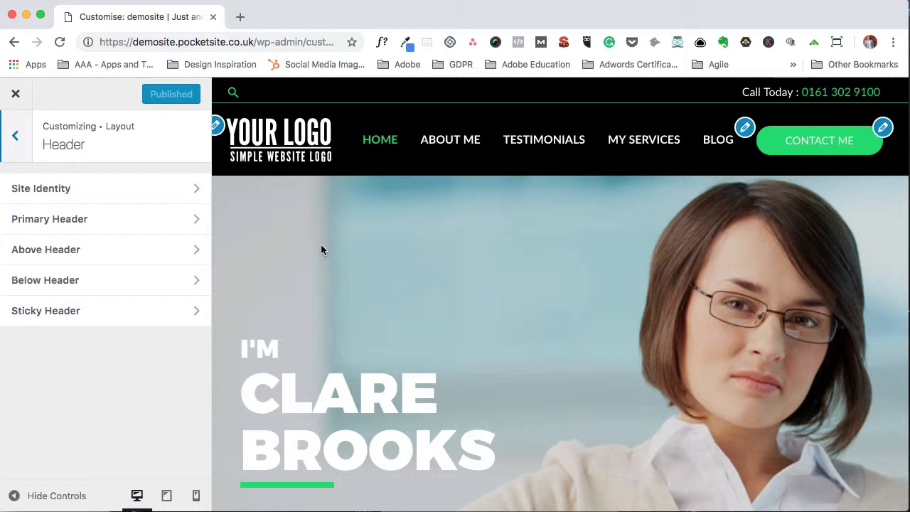
{"action": "left_click", "coordinate": [20, 151]}
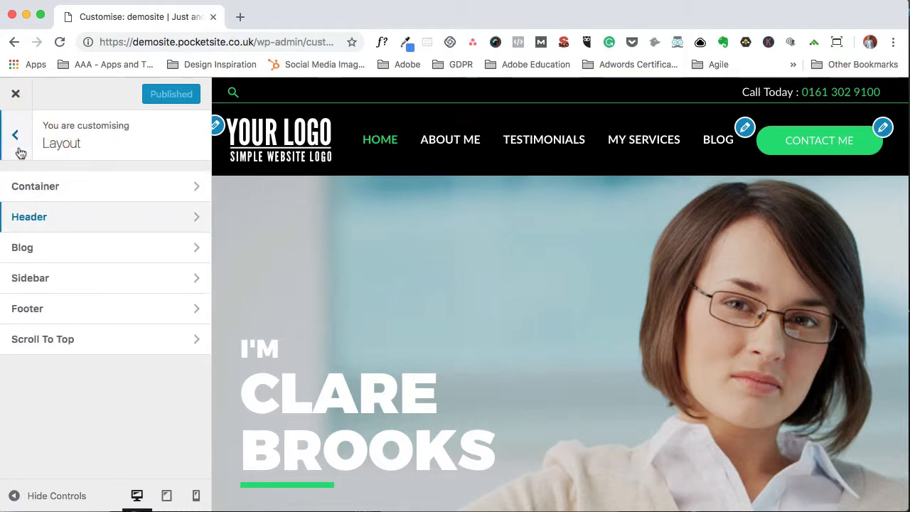
{"action": "left_click", "coordinate": [20, 152]}
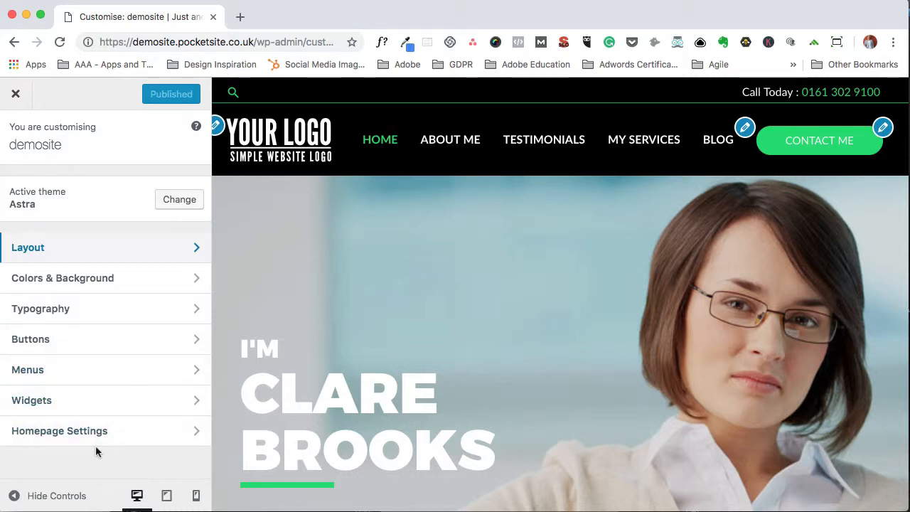
Set the primary header's background colour to blue (#1e73be) in the Colors & Background settings
{"action": "left_click", "coordinate": [96, 279]}
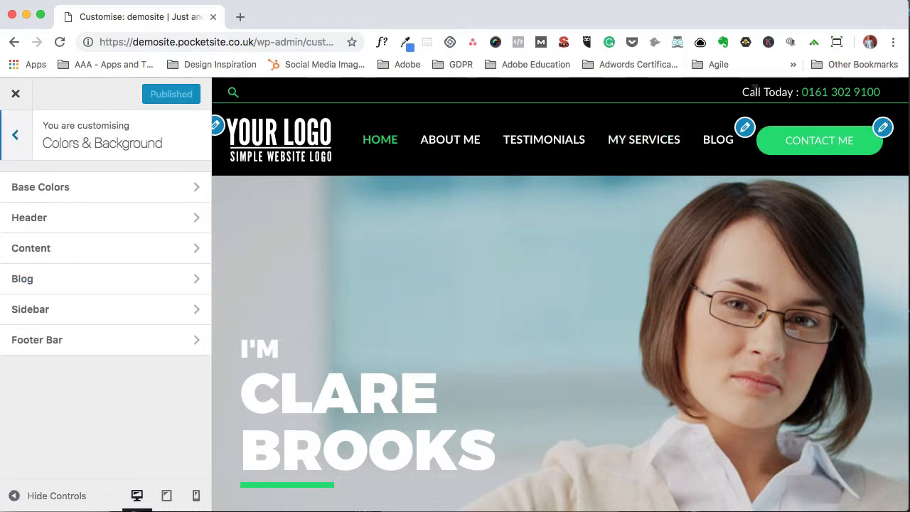
{"action": "left_click", "coordinate": [54, 225]}
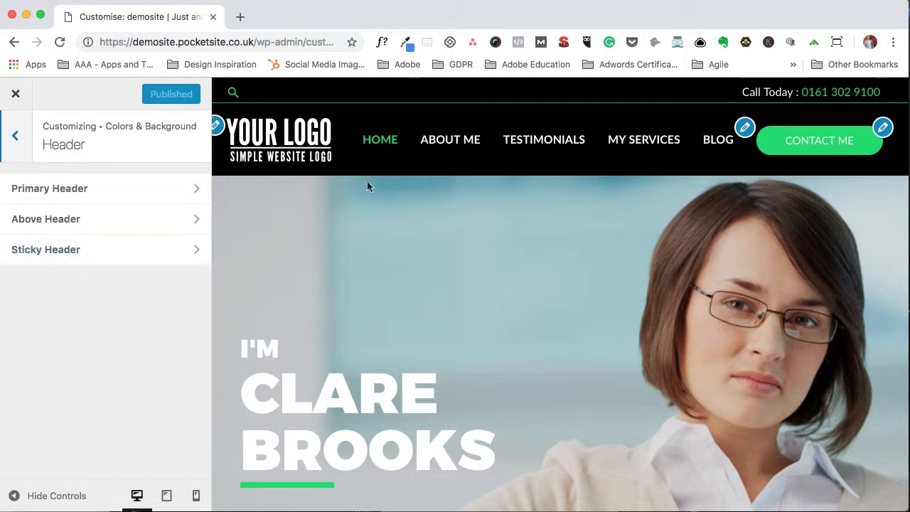
{"action": "left_click", "coordinate": [117, 191]}
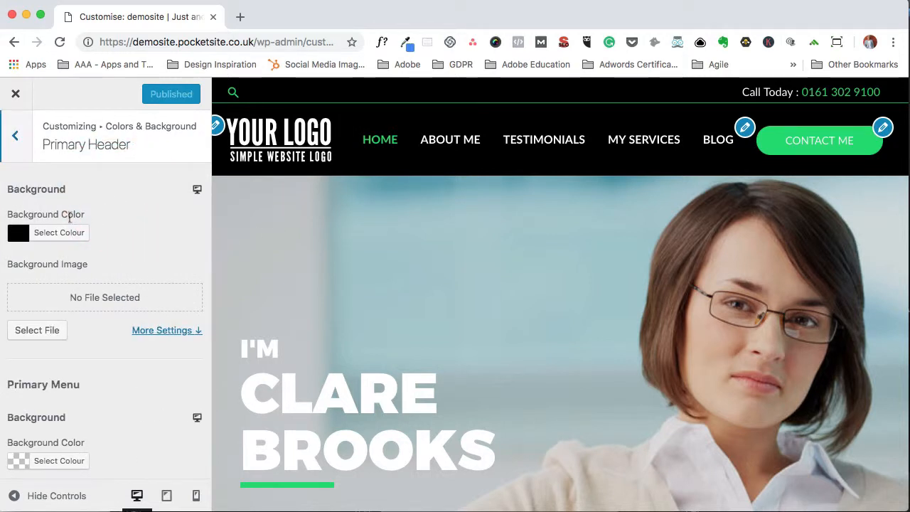
{"action": "left_click", "coordinate": [14, 237]}
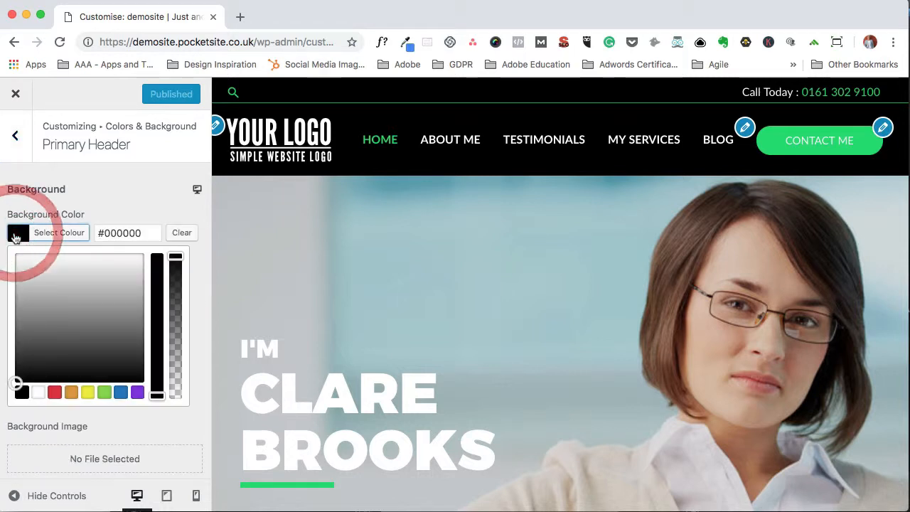
{"action": "left_click", "coordinate": [121, 392]}
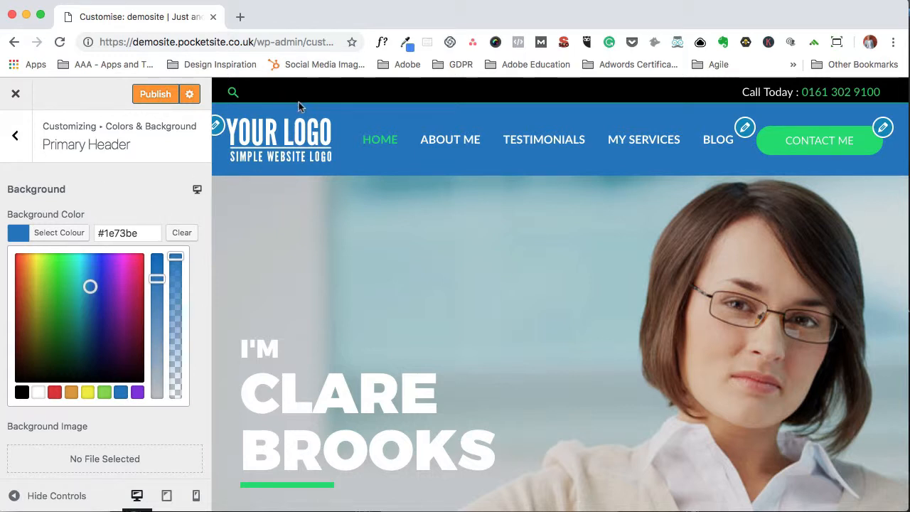
Set the background colour of the Above Header bar to the same blue, #1e73be
{"action": "left_click", "coordinate": [24, 146]}
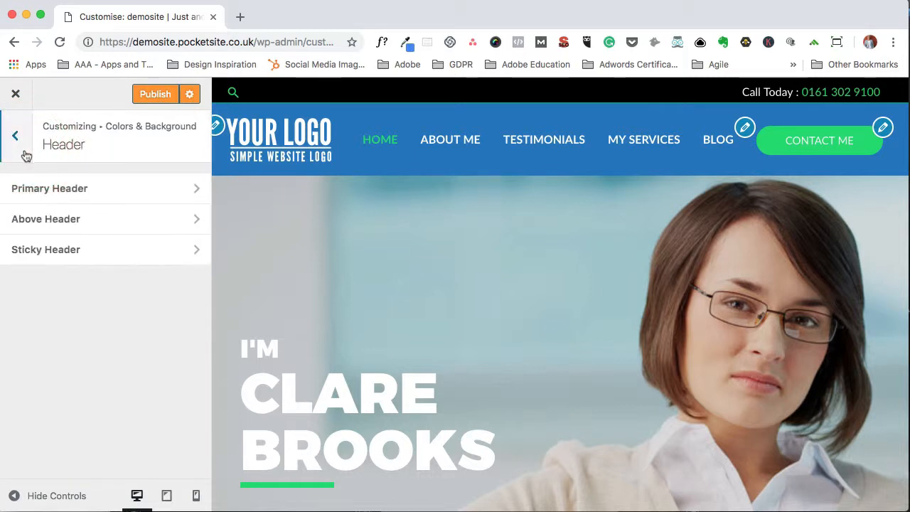
{"action": "left_click", "coordinate": [45, 229]}
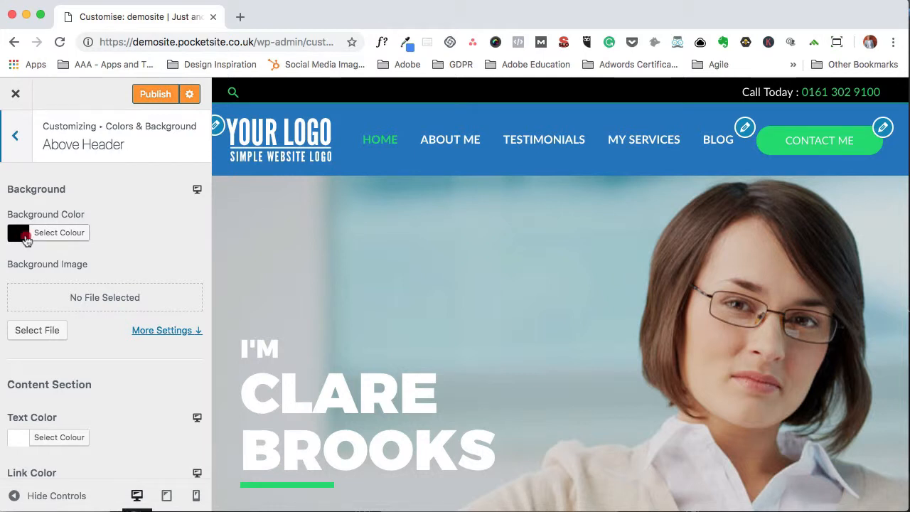
{"action": "left_click", "coordinate": [21, 234]}
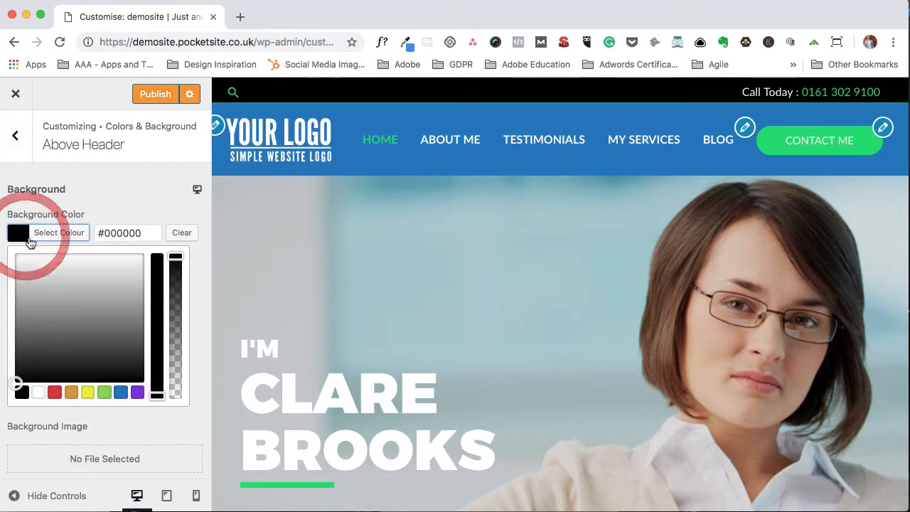
{"action": "left_click", "coordinate": [123, 395]}
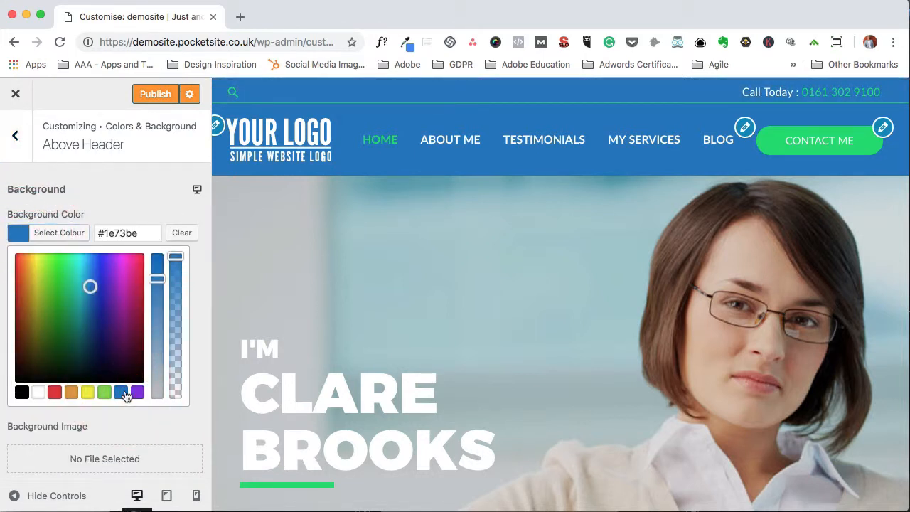
Set the Footer Bar's background colour to blue (#1e73be) in the Colors & Background settings
{"action": "left_click", "coordinate": [15, 136]}
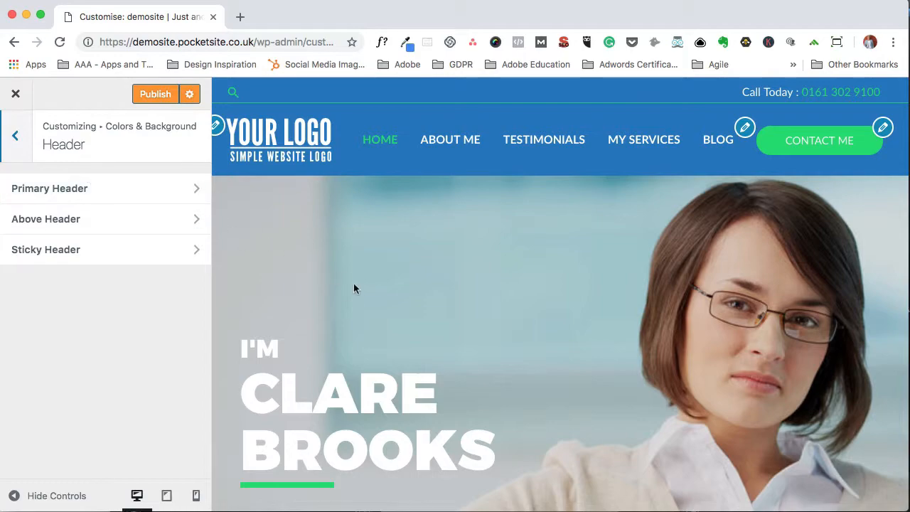
{"action": "scroll", "coordinate": [356, 288], "scroll_direction": "down", "scroll_amount": 20}
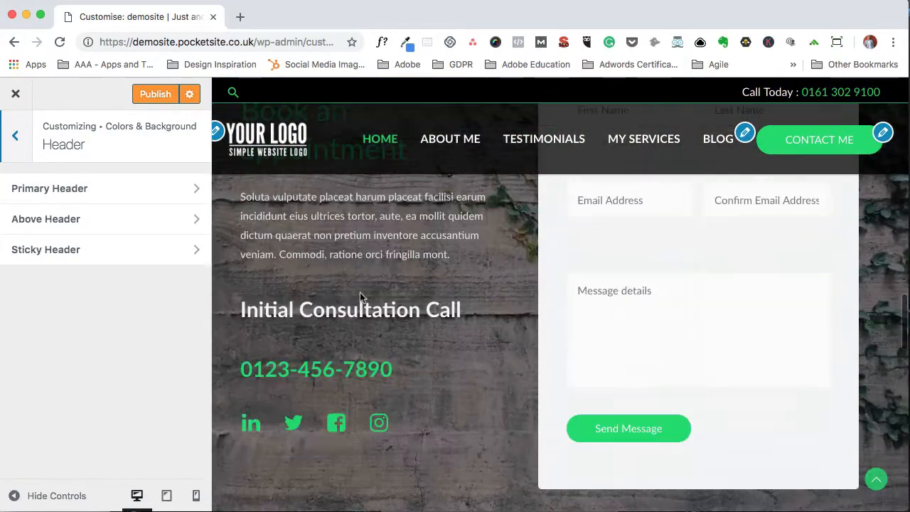
{"action": "scroll", "coordinate": [360, 292], "scroll_direction": "down", "scroll_amount": 10}
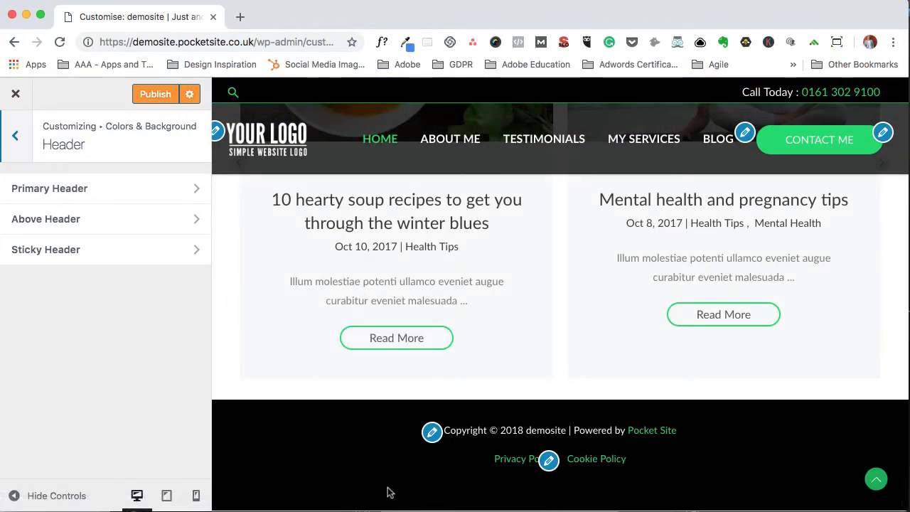
{"action": "left_click", "coordinate": [16, 136]}
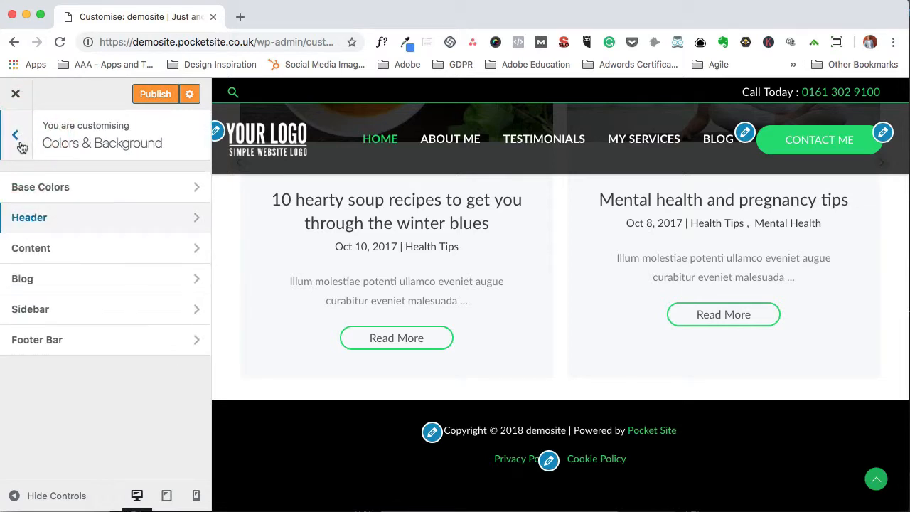
{"action": "left_click", "coordinate": [122, 346]}
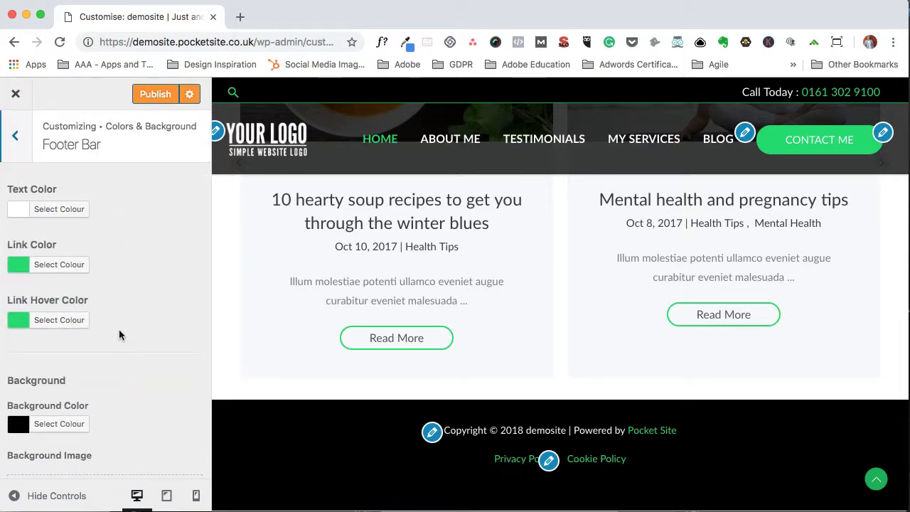
{"action": "scroll", "coordinate": [119, 334], "scroll_direction": "down", "scroll_amount": 2}
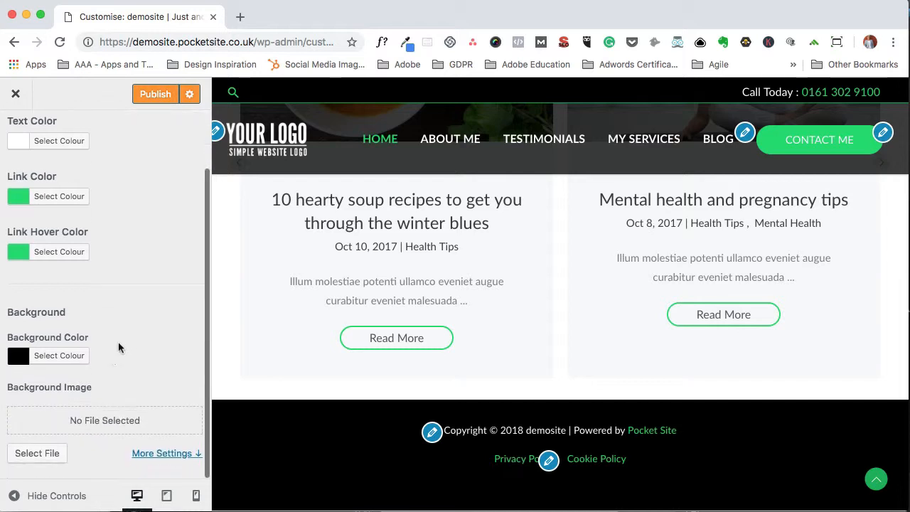
{"action": "left_click", "coordinate": [19, 357]}
{"action": "scroll", "coordinate": [56, 372], "scroll_direction": "down", "scroll_amount": 5}
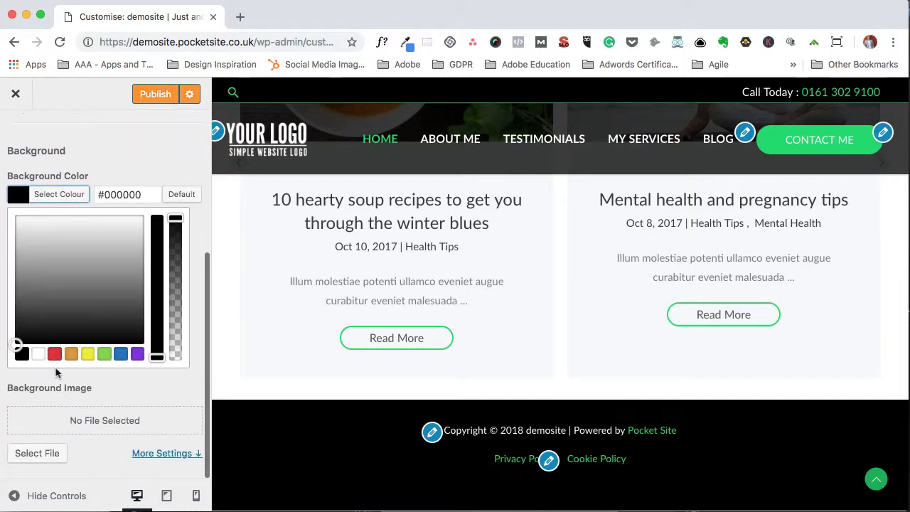
{"action": "left_click", "coordinate": [121, 354]}
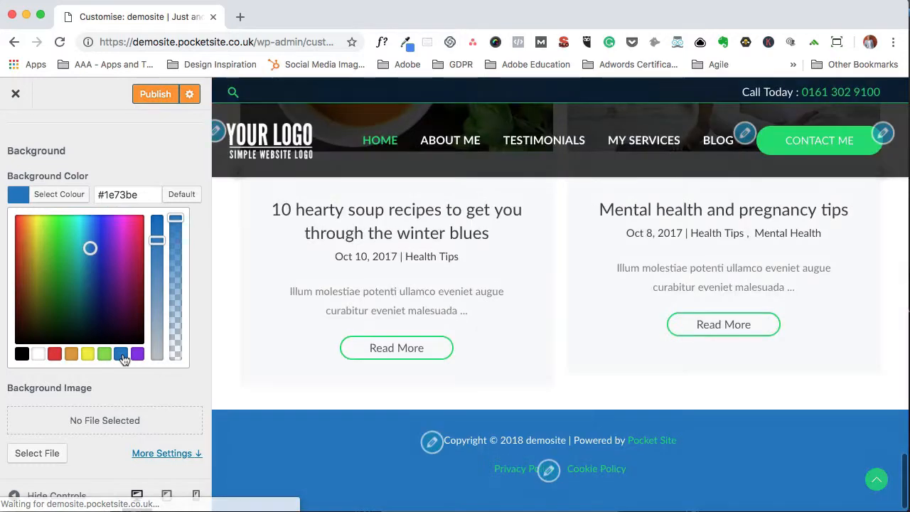
Check the recoloured homepage header in the preview and publish the header and footer colour changes
{"action": "scroll", "coordinate": [115, 150], "scroll_direction": "up", "scroll_amount": 7}
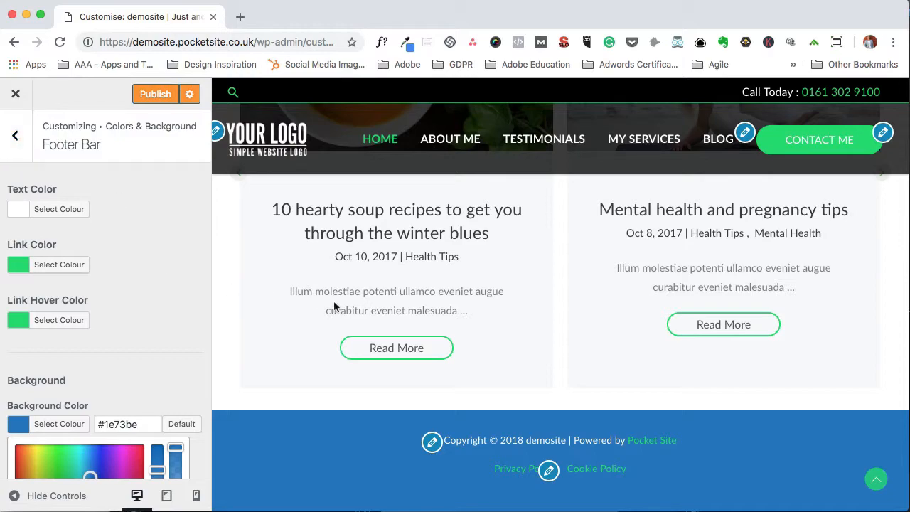
{"action": "scroll", "coordinate": [333, 301], "scroll_direction": "up", "scroll_amount": 5}
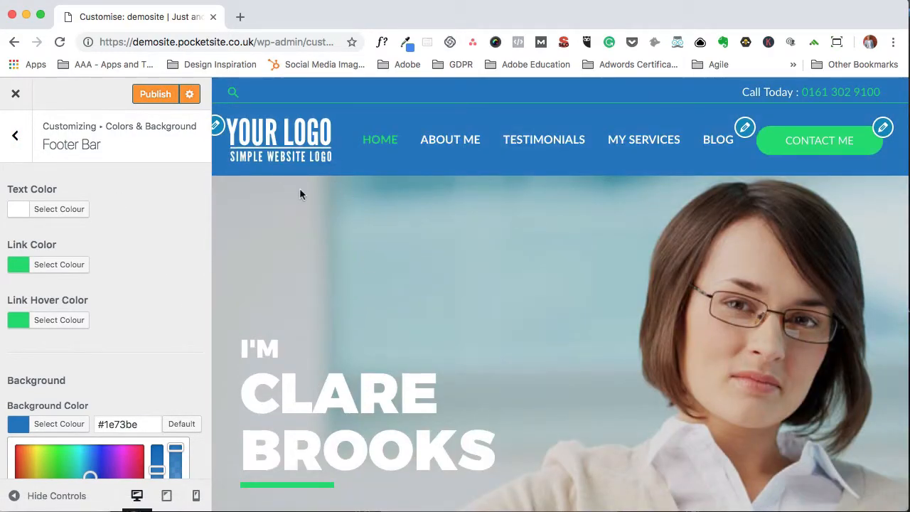
{"action": "left_click", "coordinate": [152, 96]}
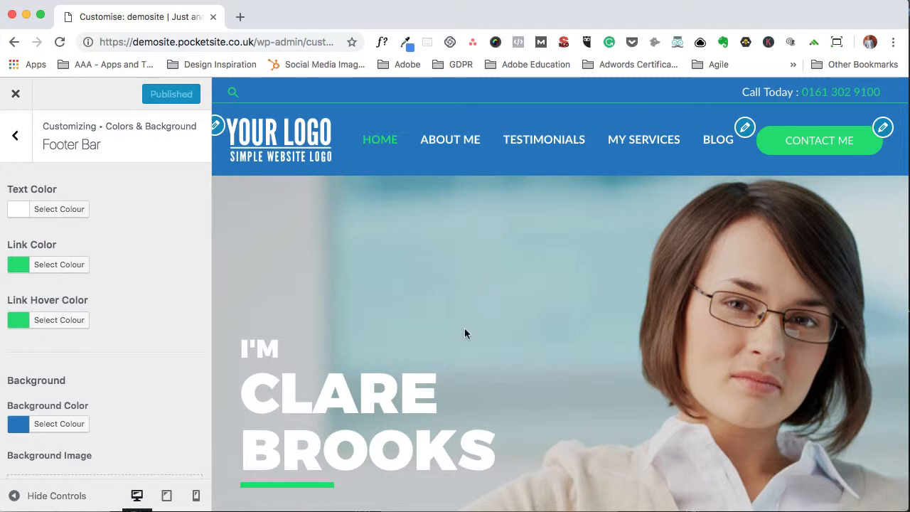
Examine the homepage header's colours in the preview, both at the page start and while moving down the page
{"action": "scroll", "coordinate": [360, 313], "scroll_direction": "down", "scroll_amount": 2}
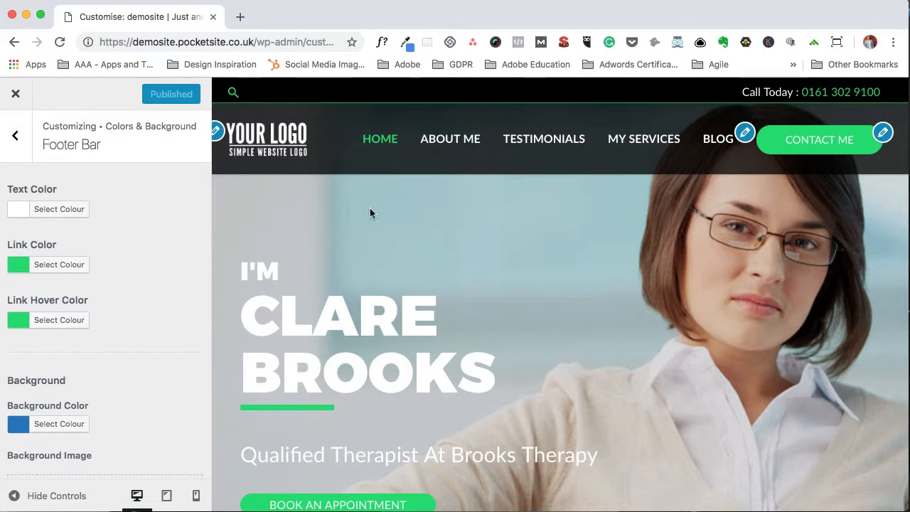
{"action": "scroll", "coordinate": [388, 220], "scroll_direction": "up", "scroll_amount": 2}
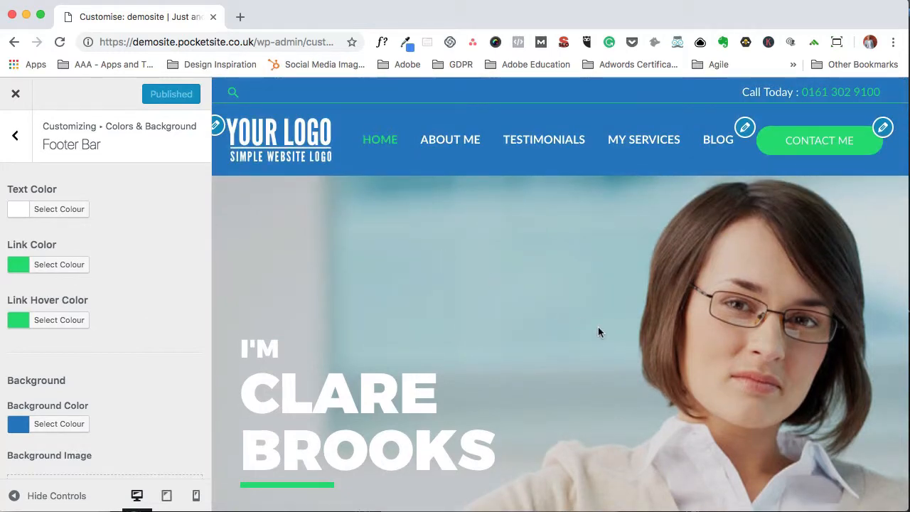
{"action": "scroll", "coordinate": [598, 332], "scroll_direction": "down", "scroll_amount": 3}
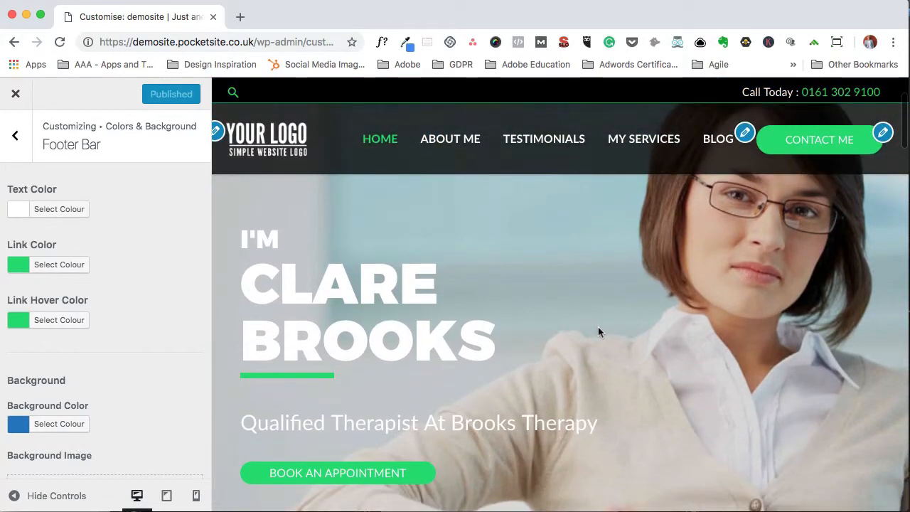
{"action": "scroll", "coordinate": [599, 333], "scroll_direction": "up", "scroll_amount": 2}
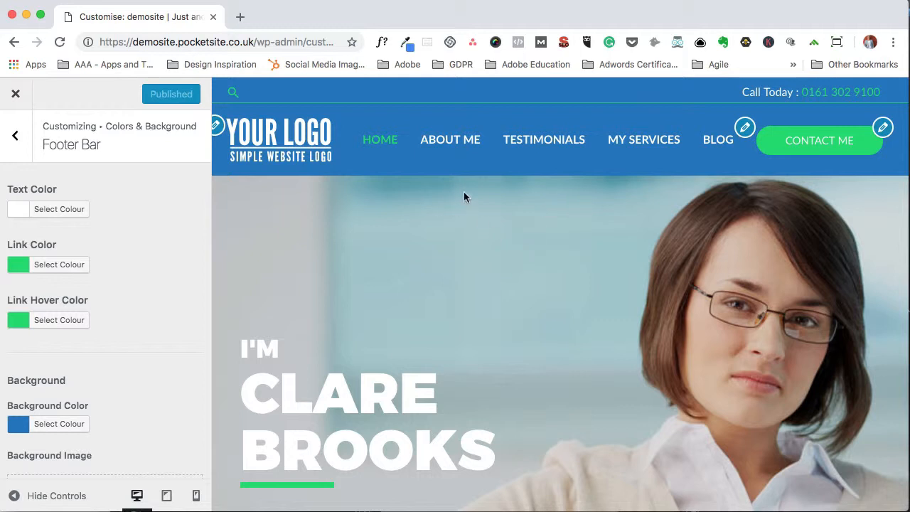
{"action": "scroll", "coordinate": [464, 192], "scroll_direction": "down", "scroll_amount": 1}
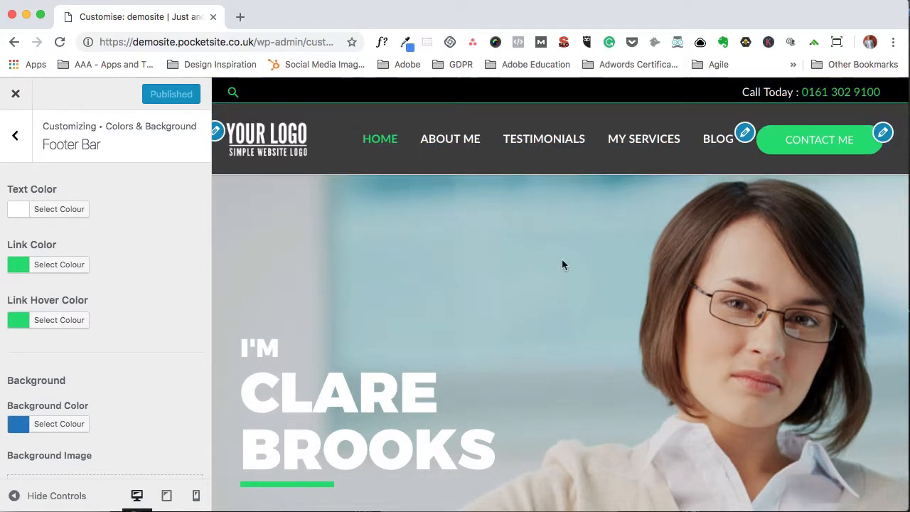
{"action": "scroll", "coordinate": [548, 258], "scroll_direction": "up", "scroll_amount": 1}
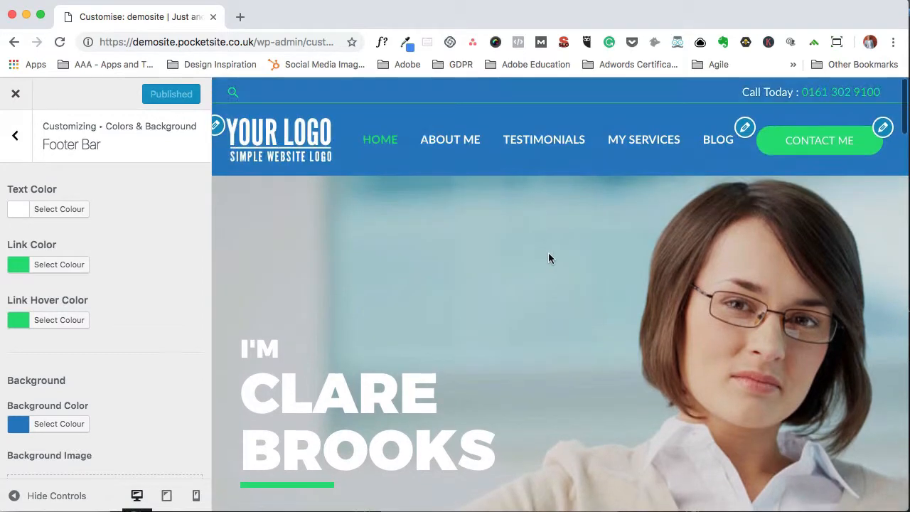
{"action": "scroll", "coordinate": [548, 258], "scroll_direction": "down", "scroll_amount": 5}
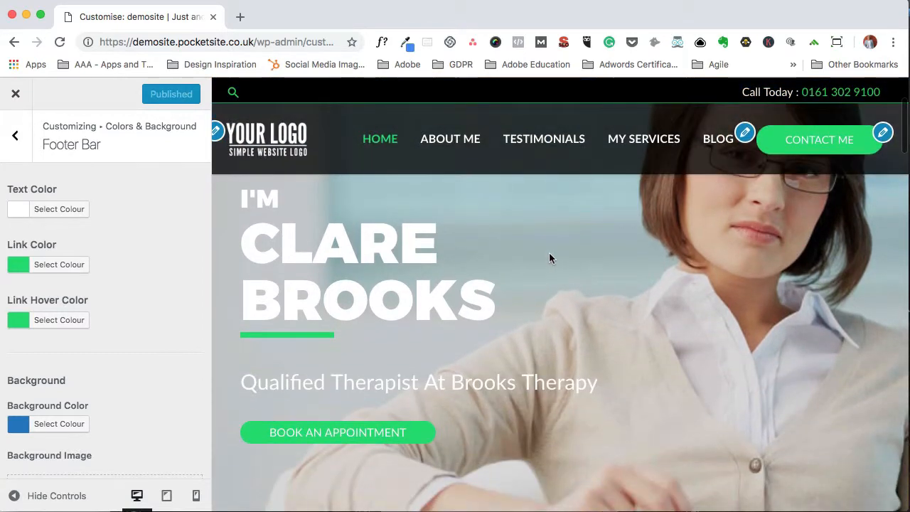
{"action": "scroll", "coordinate": [549, 258], "scroll_direction": "down", "scroll_amount": 5}
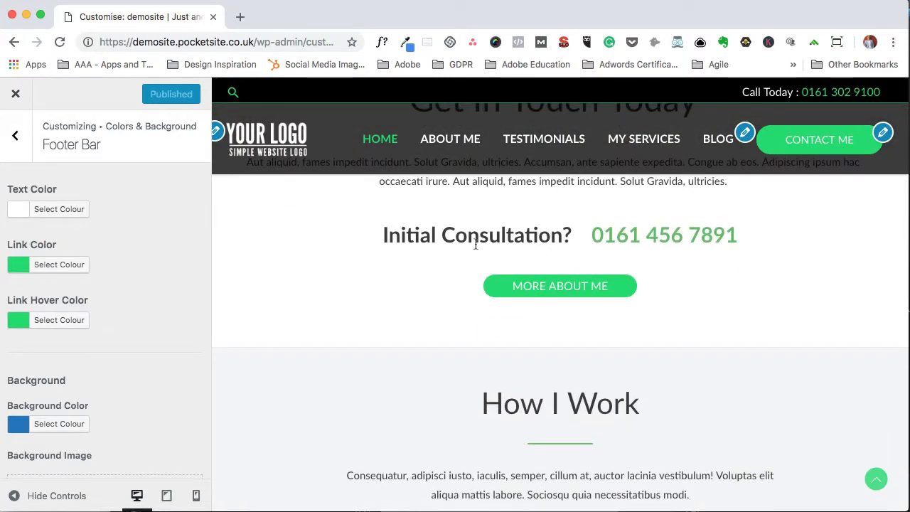
Set the Sticky Header's Primary Header background colour to the preset blue in the Colors & Background settings
{"action": "scroll", "coordinate": [475, 244], "scroll_direction": "up", "scroll_amount": 10}
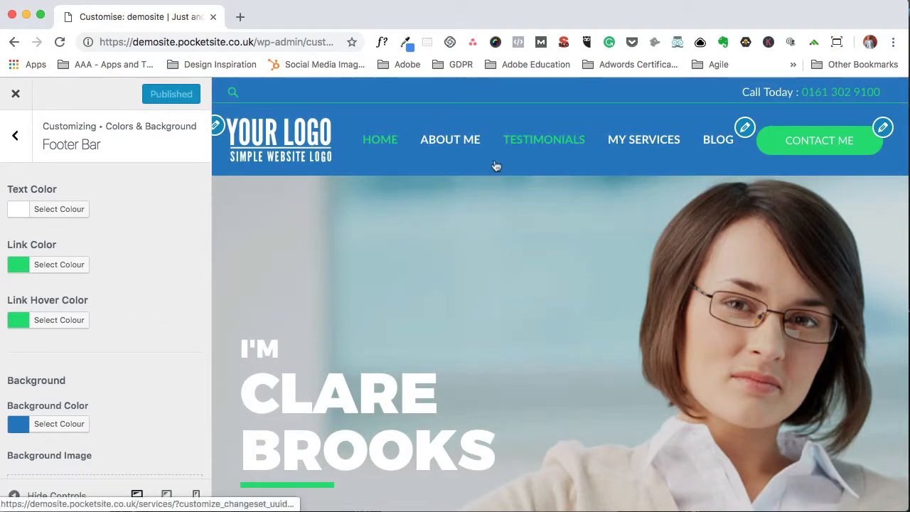
{"action": "left_click", "coordinate": [16, 142]}
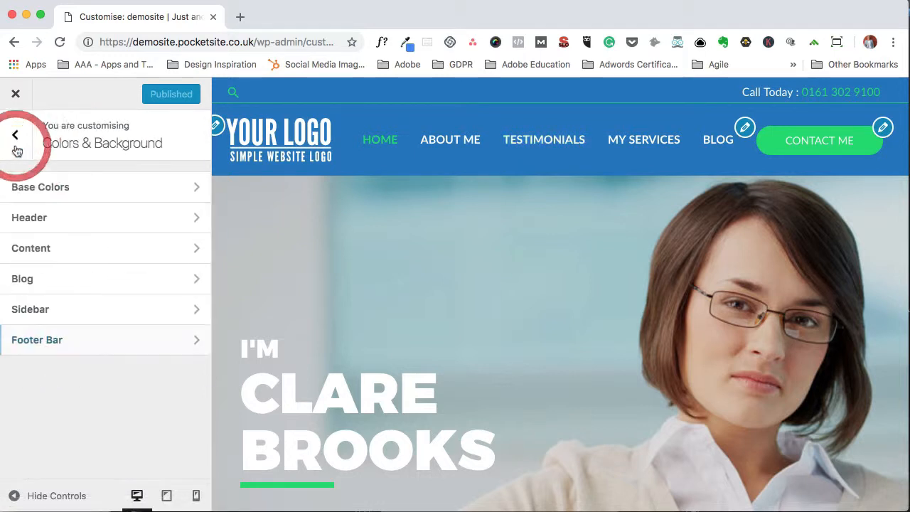
{"action": "left_click", "coordinate": [41, 220]}
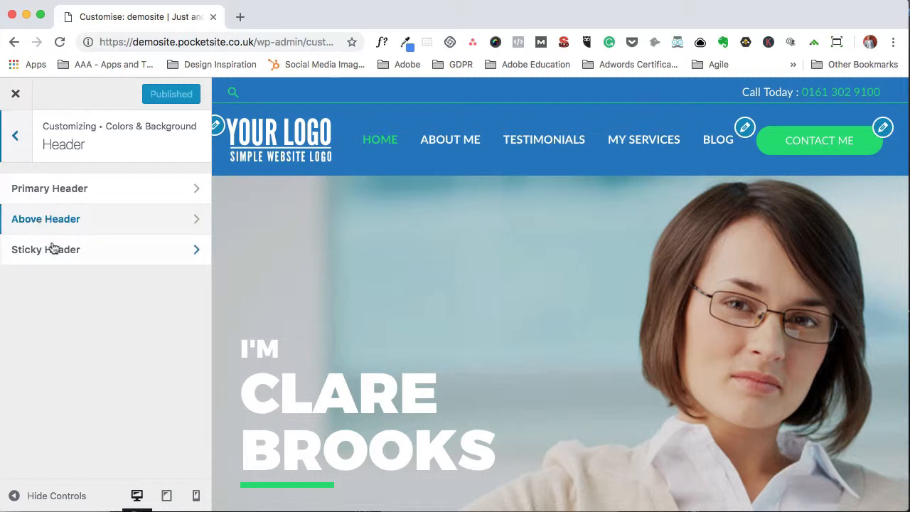
{"action": "left_click", "coordinate": [51, 251]}
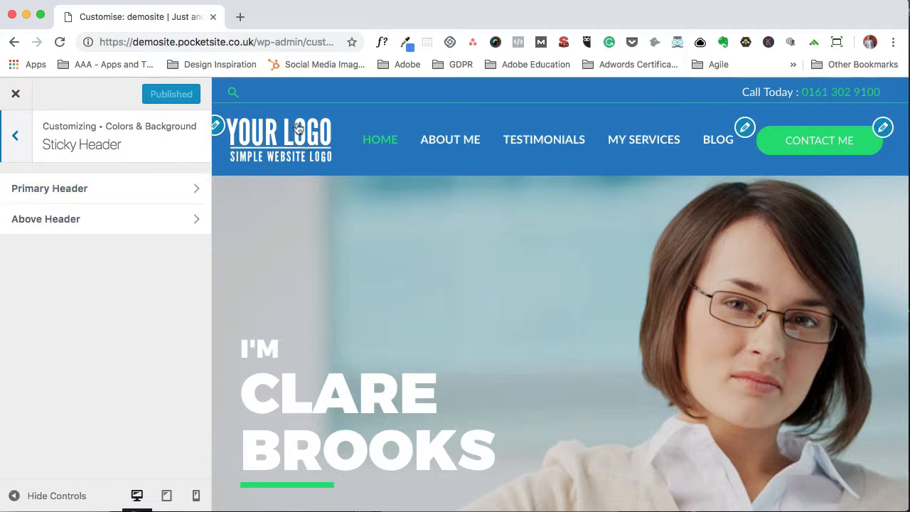
{"action": "left_click", "coordinate": [139, 192]}
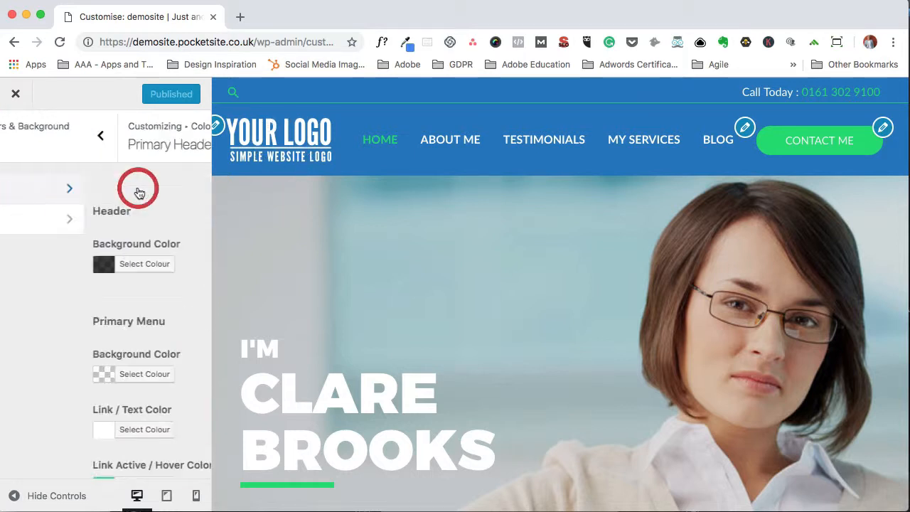
{"action": "left_click", "coordinate": [22, 266]}
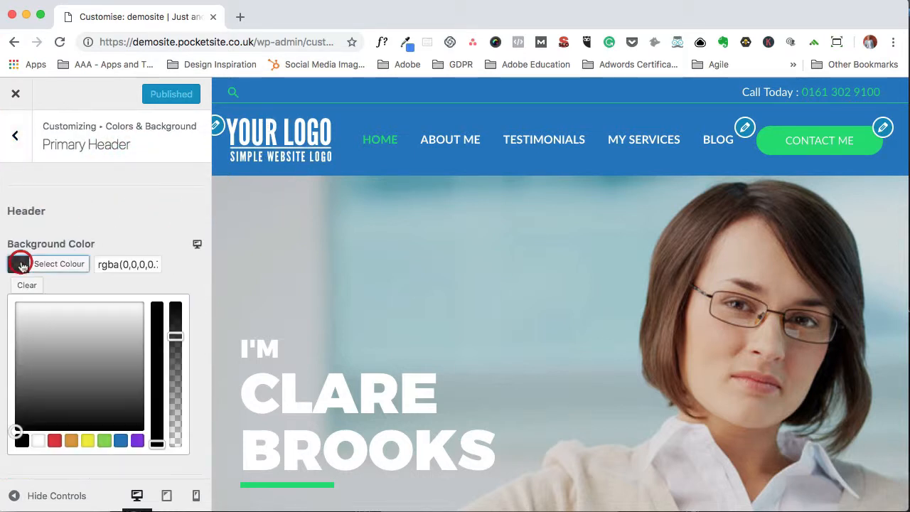
{"action": "left_click", "coordinate": [120, 441]}
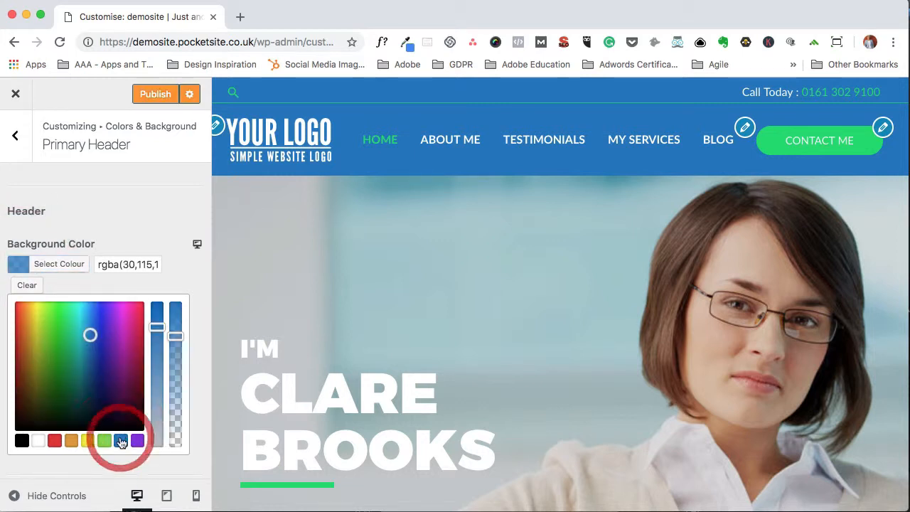
Set the Sticky Header's Above Header background colour to blue, #1e73be, and publish the sticky header changes
{"action": "left_click", "coordinate": [16, 146]}
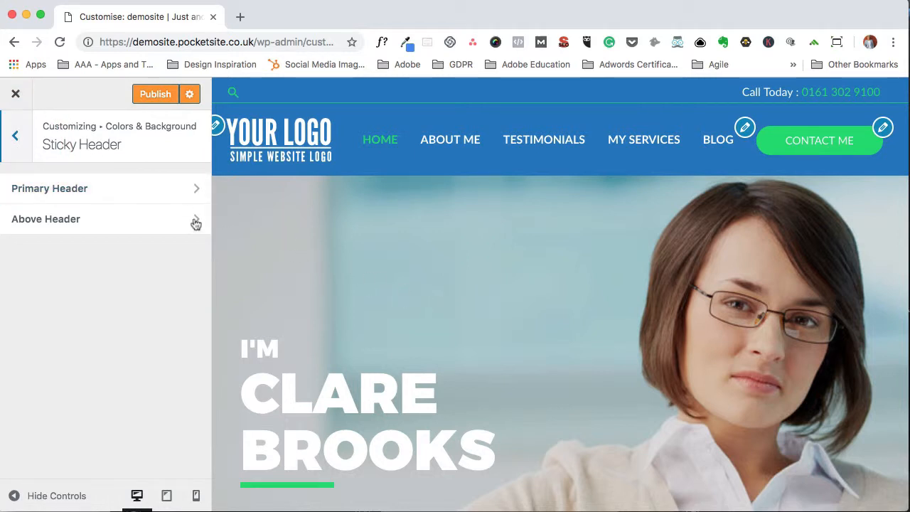
{"action": "left_click", "coordinate": [93, 221]}
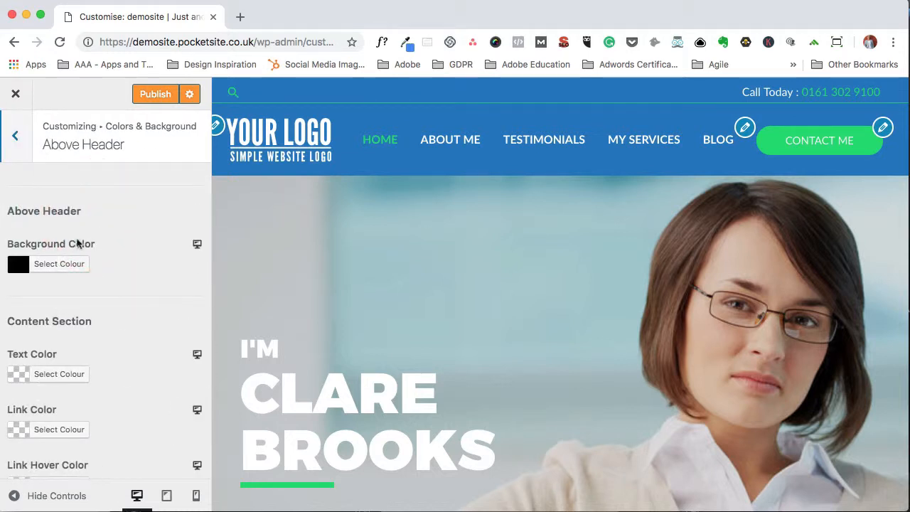
{"action": "left_click", "coordinate": [20, 266]}
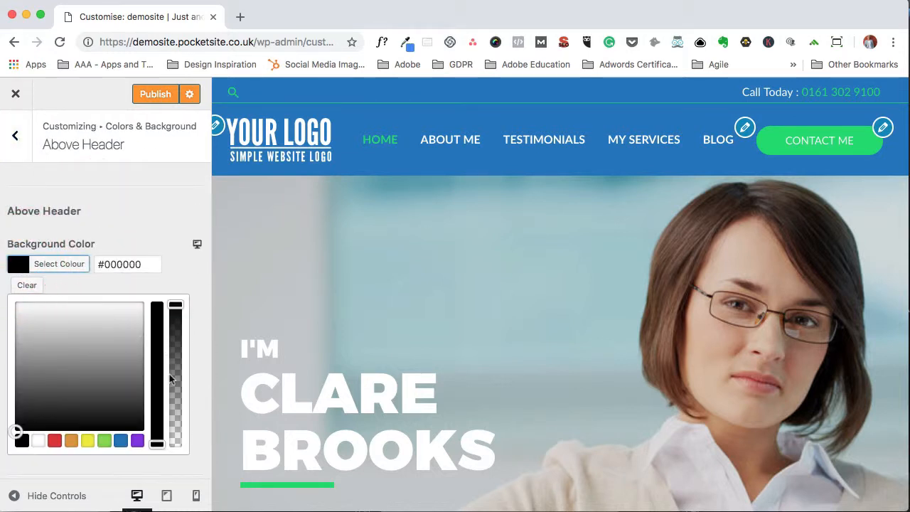
{"action": "left_click", "coordinate": [121, 441]}
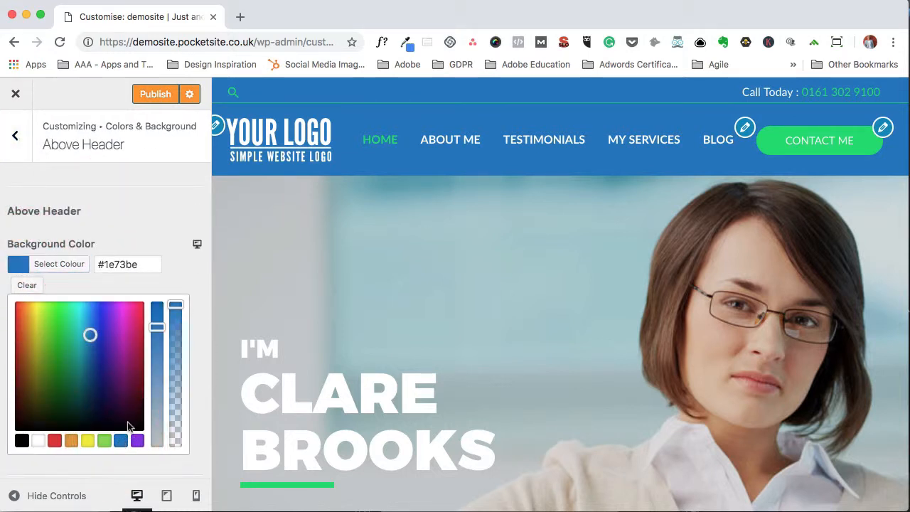
{"action": "left_click", "coordinate": [152, 96]}
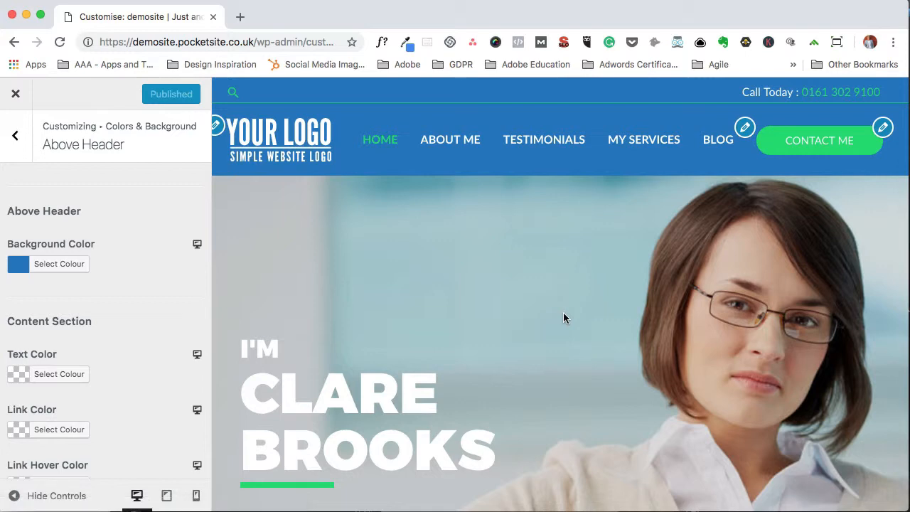
Check the sticky header's colours while moving down and back up the homepage preview, and close the customiser
{"action": "scroll", "coordinate": [563, 312], "scroll_direction": "down", "scroll_amount": 5}
{"action": "scroll", "coordinate": [564, 318], "scroll_direction": "up", "scroll_amount": 10}
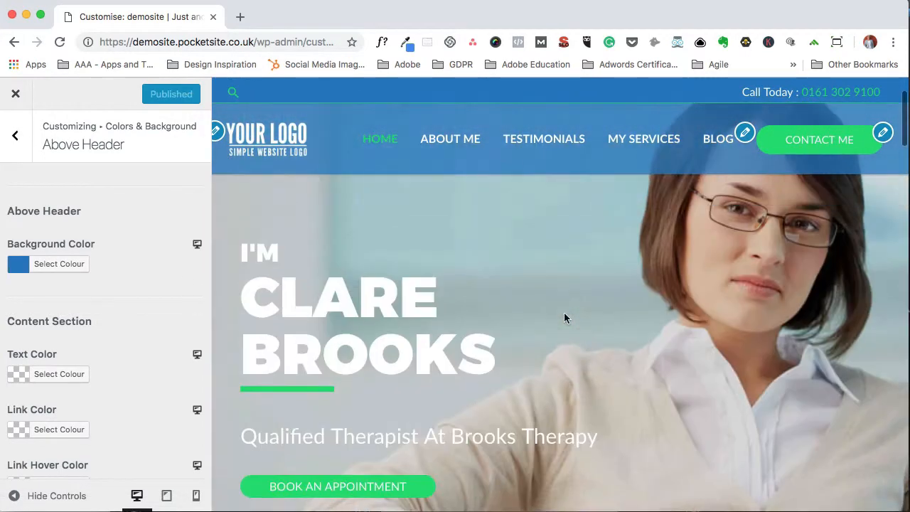
{"action": "scroll", "coordinate": [564, 318], "scroll_direction": "down", "scroll_amount": 5}
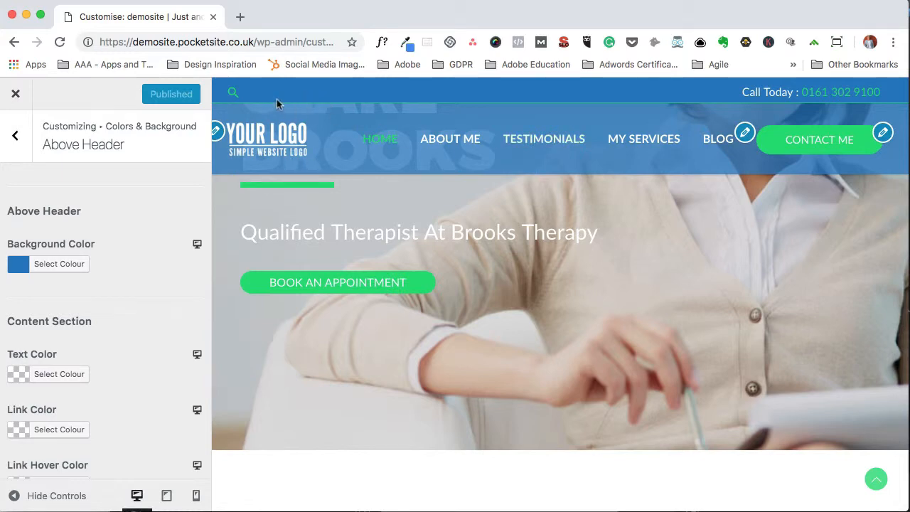
{"action": "scroll", "coordinate": [575, 250], "scroll_direction": "down", "scroll_amount": 3}
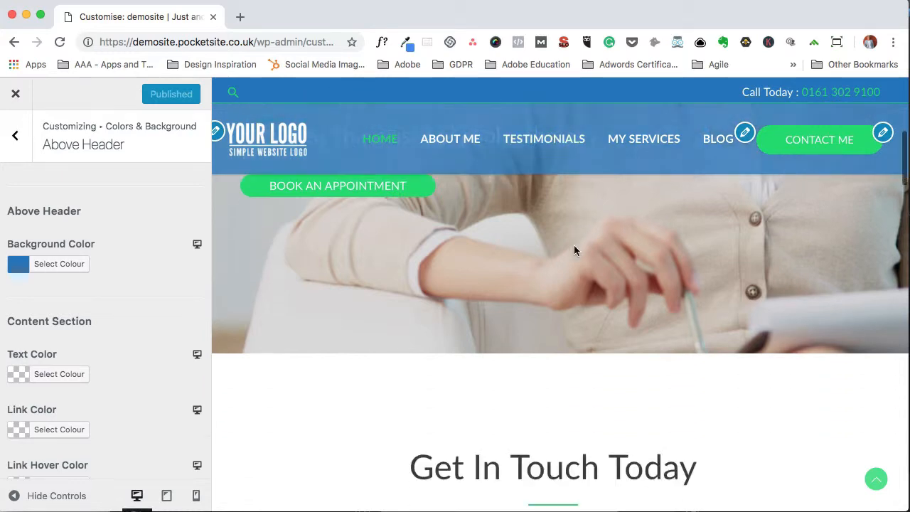
{"action": "scroll", "coordinate": [575, 250], "scroll_direction": "down", "scroll_amount": 5}
{"action": "scroll", "coordinate": [575, 250], "scroll_direction": "up", "scroll_amount": 10}
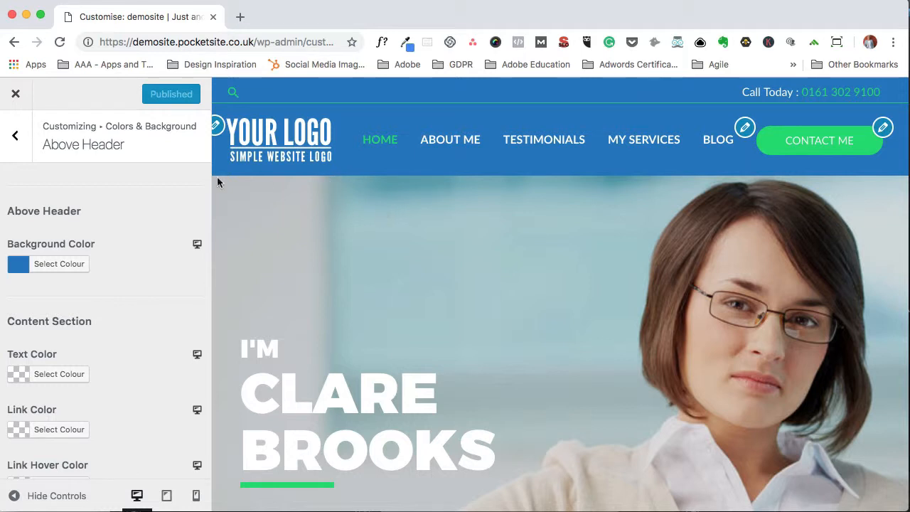
{"action": "left_click", "coordinate": [15, 95]}
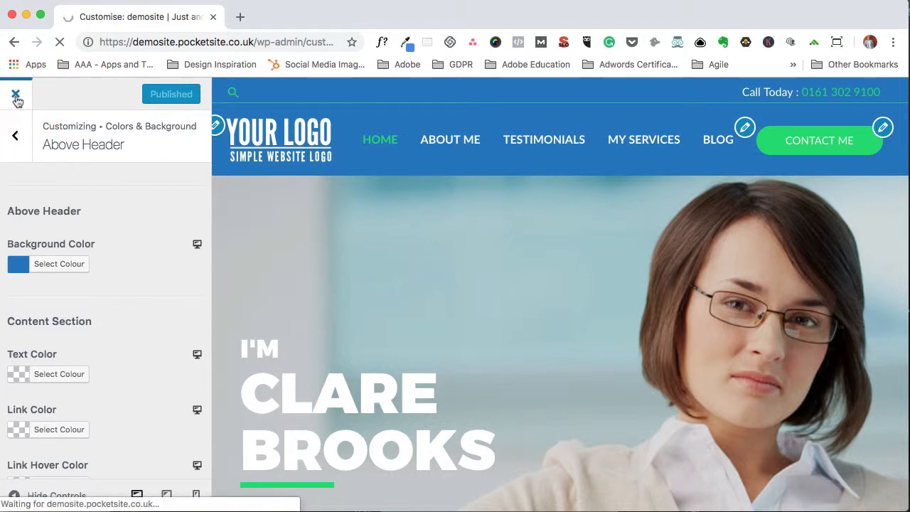